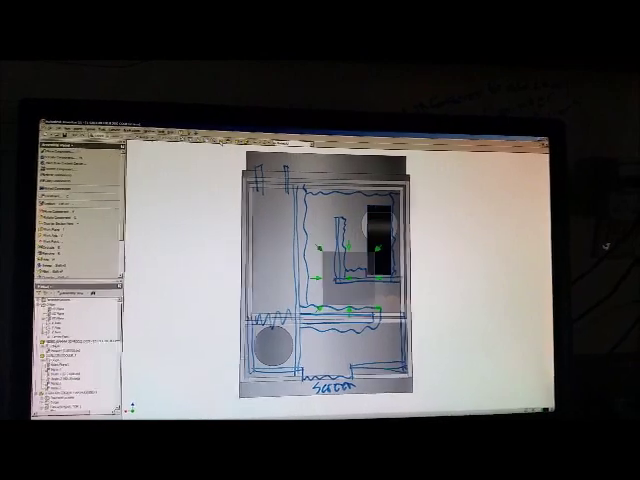
Clear the part highlight, orbit the assembly to an angled view, and draw a wavy stroke beside it.
left_click(314, 220)
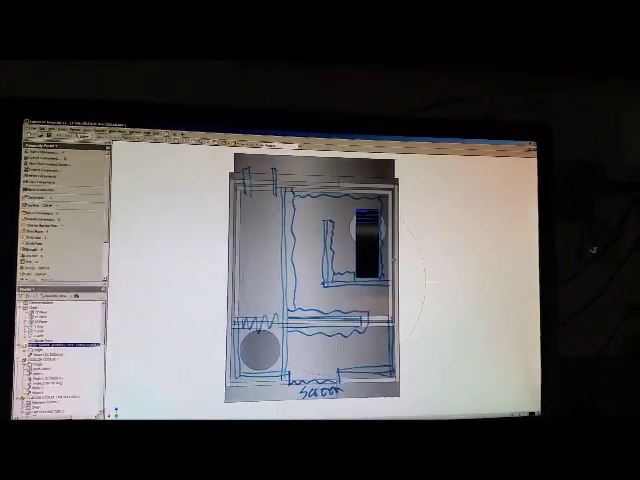
mouse_move(440, 282)
middle_mouse_down("shift")
mouse_move(397, 254)
mouse_move(391, 259)
mouse_move(401, 275)
mouse_move(430, 250)
middle_mouse_up("shift")
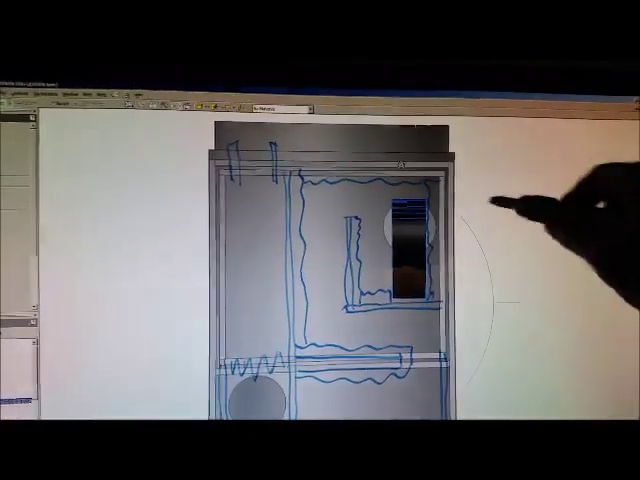
mouse_move(480, 150)
left_mouse_down()
mouse_move(540, 265)
mouse_move(525, 310)
left_mouse_up()
Extend the wavy stroke downward and handwrite 'Hi!' at the upper right of the enclosure.
left_click_drag(495, 332, 520, 326)
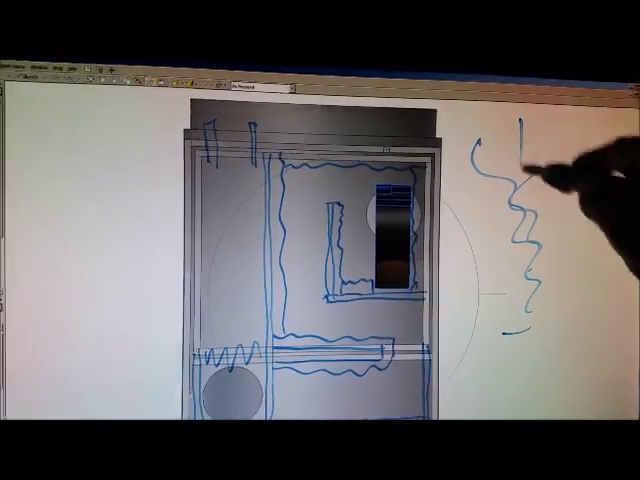
left_click_drag(512, 125, 514, 175)
left_click_drag(545, 125, 550, 180)
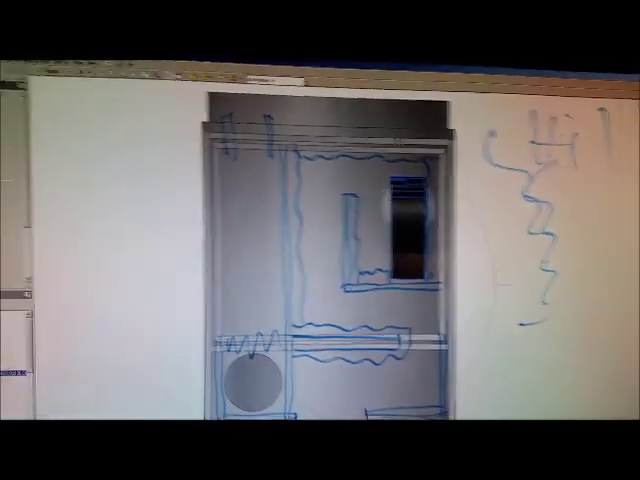
left_click(608, 190)
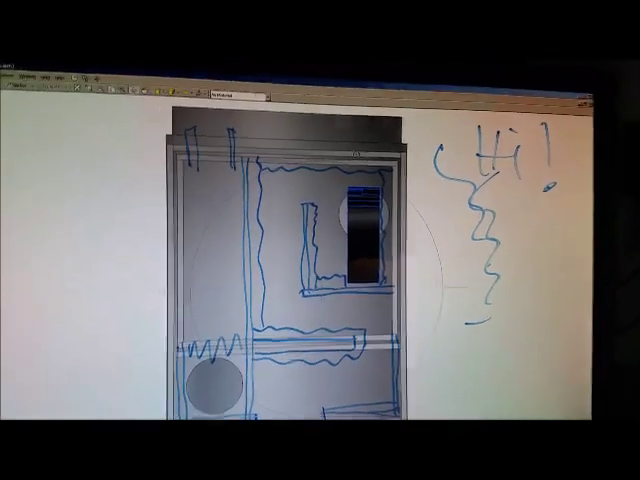